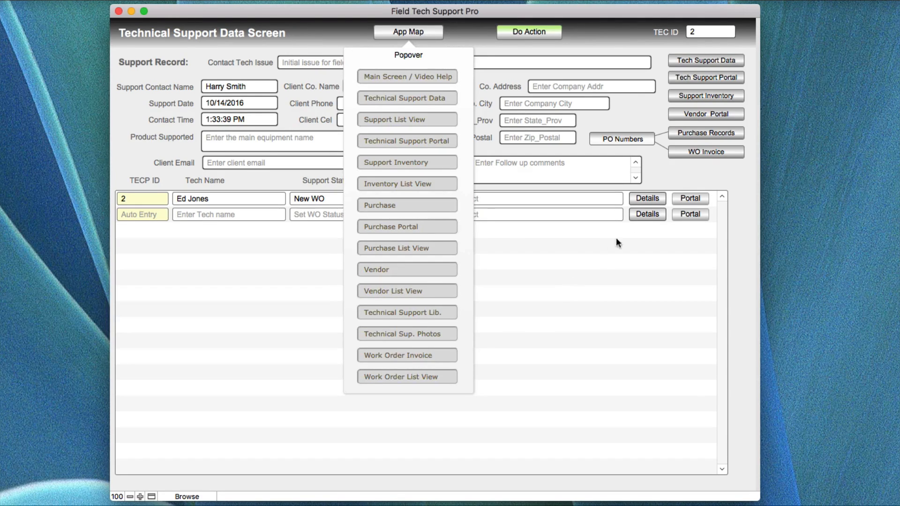
Browse the Tech Support Library entries and support photos linked to the current support record
click(615, 114)
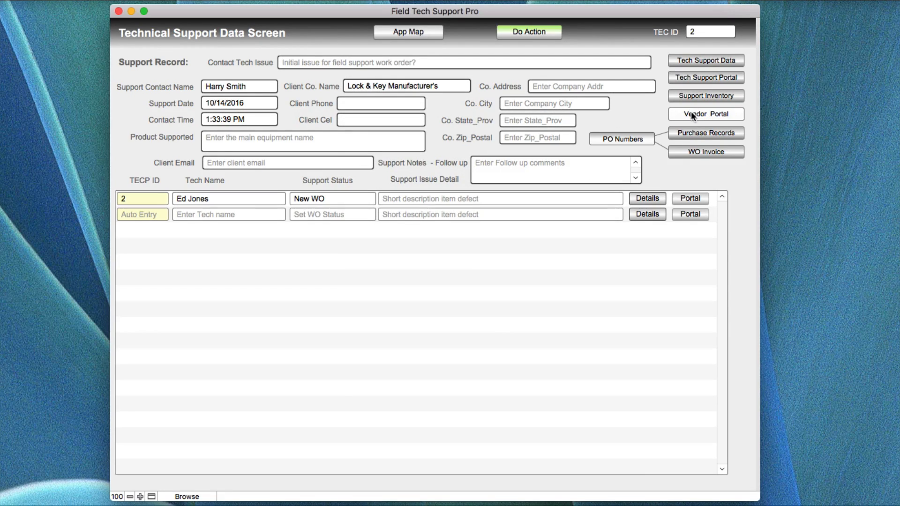
click(691, 81)
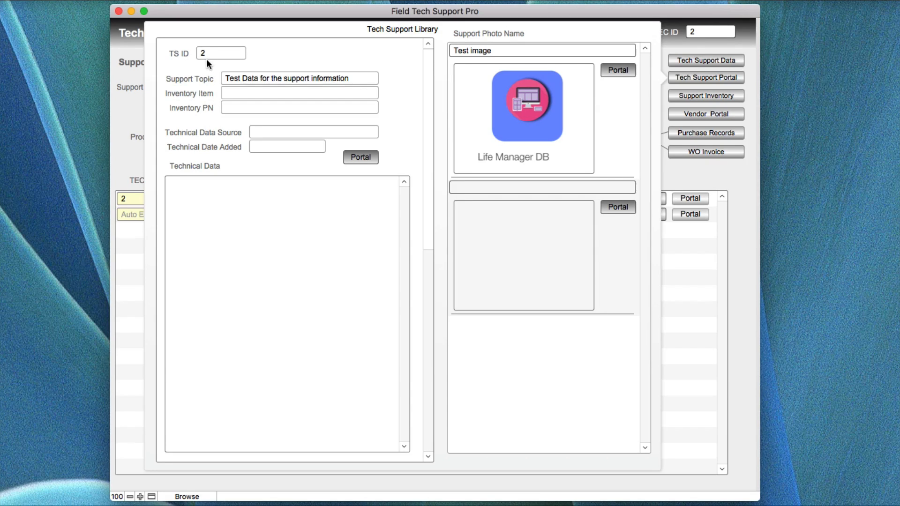
click(123, 110)
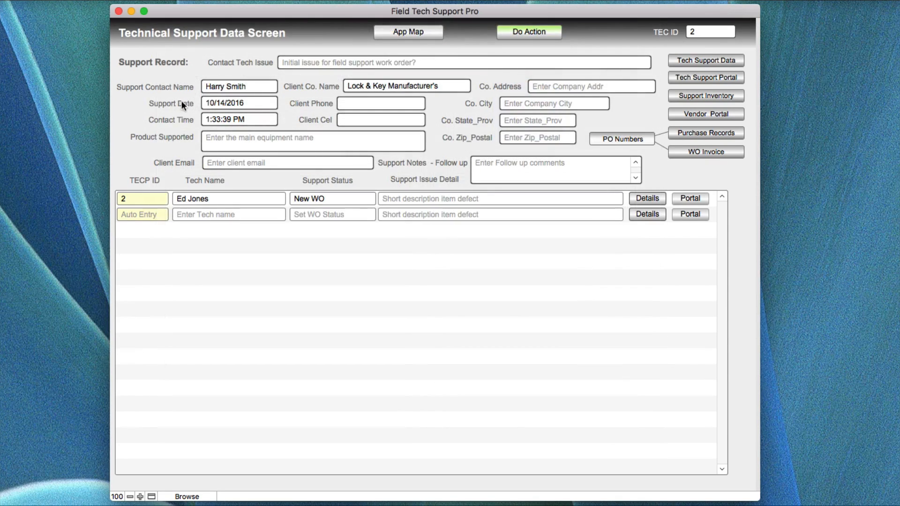
click(701, 78)
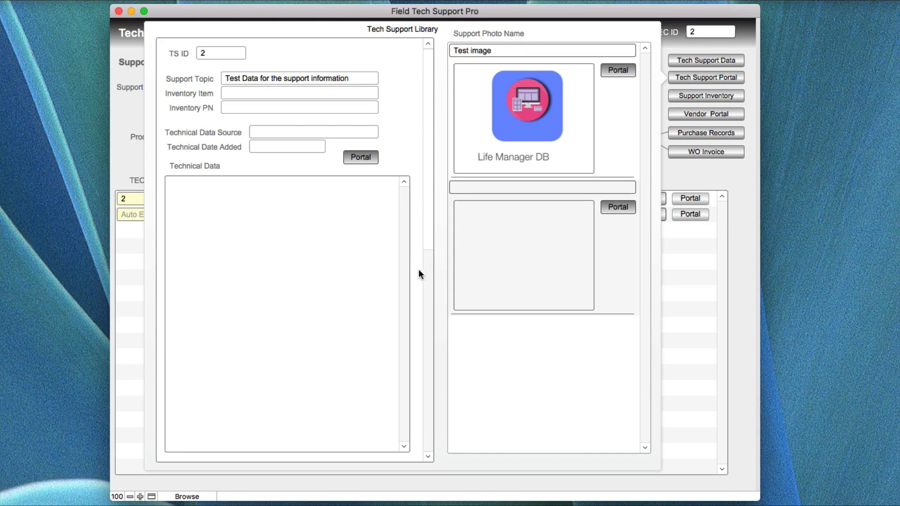
scroll(430, 239, down, 10)
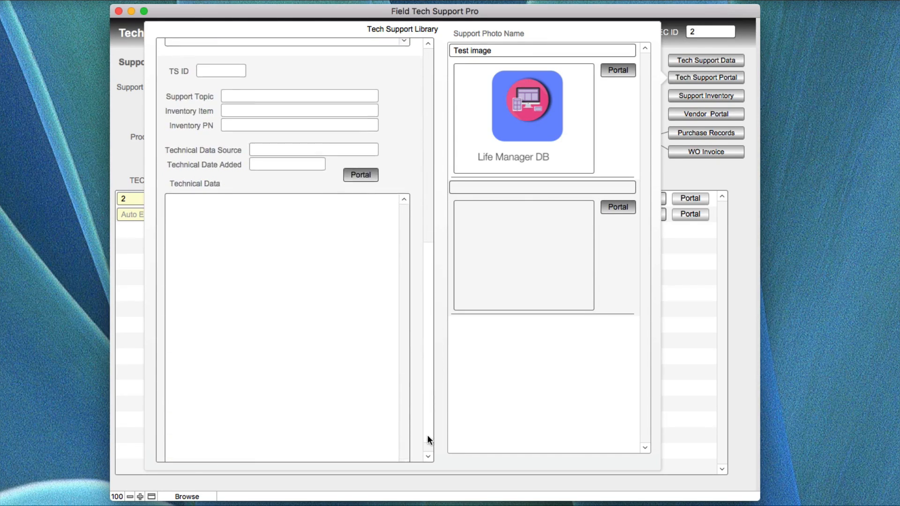
drag(427, 440, 430, 193)
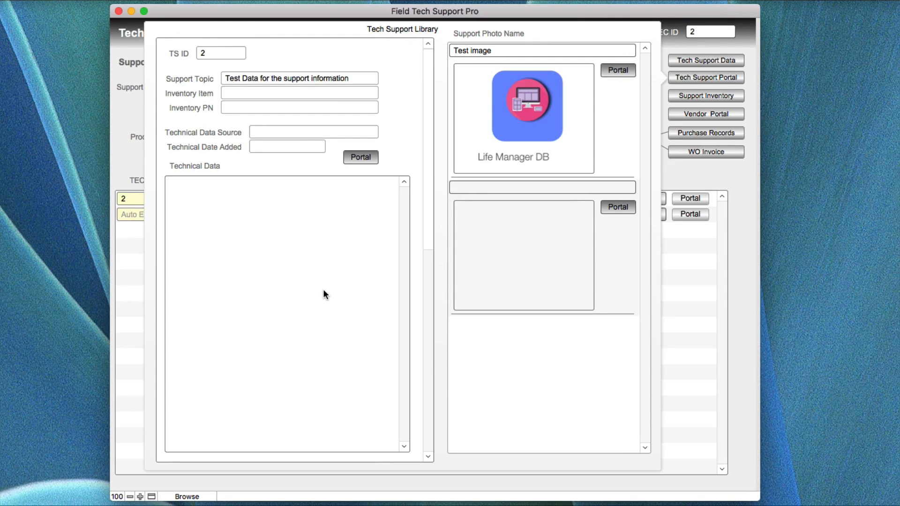
click(683, 180)
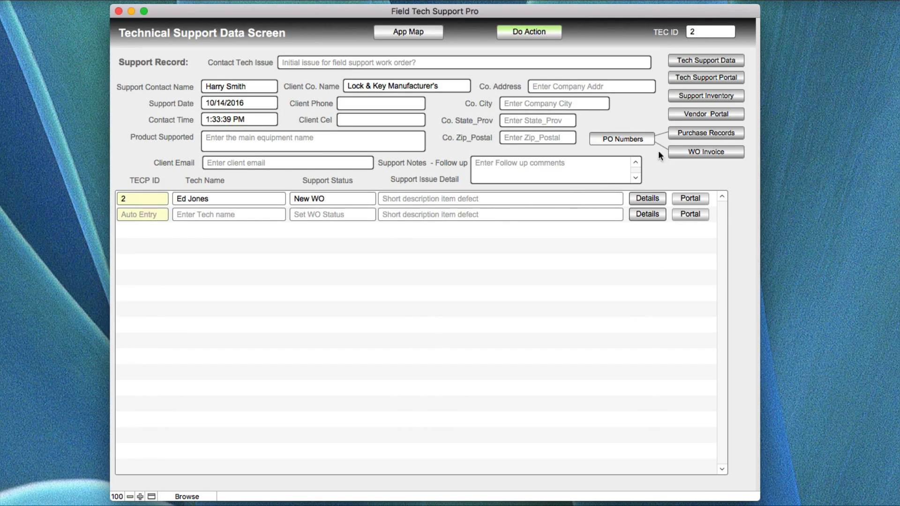
Add a second vendor to the support record's vendor data with the company name "Evample"
click(697, 116)
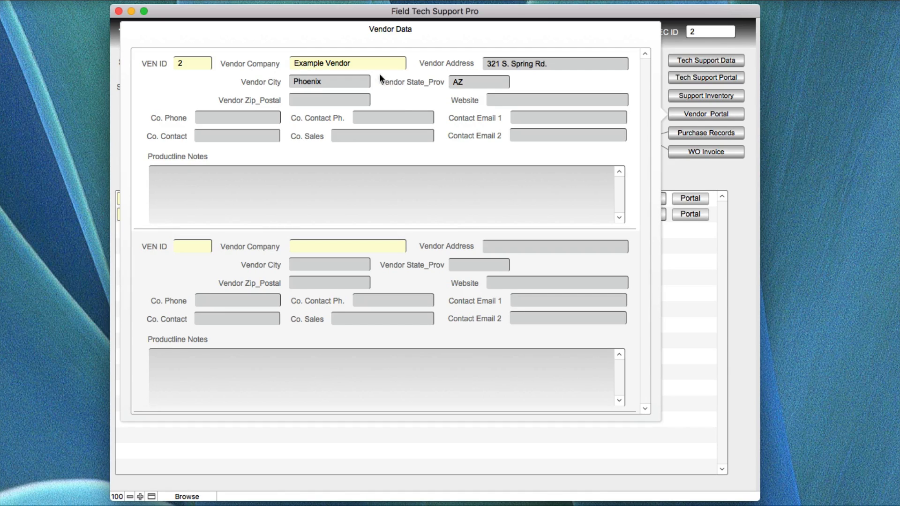
click(361, 64)
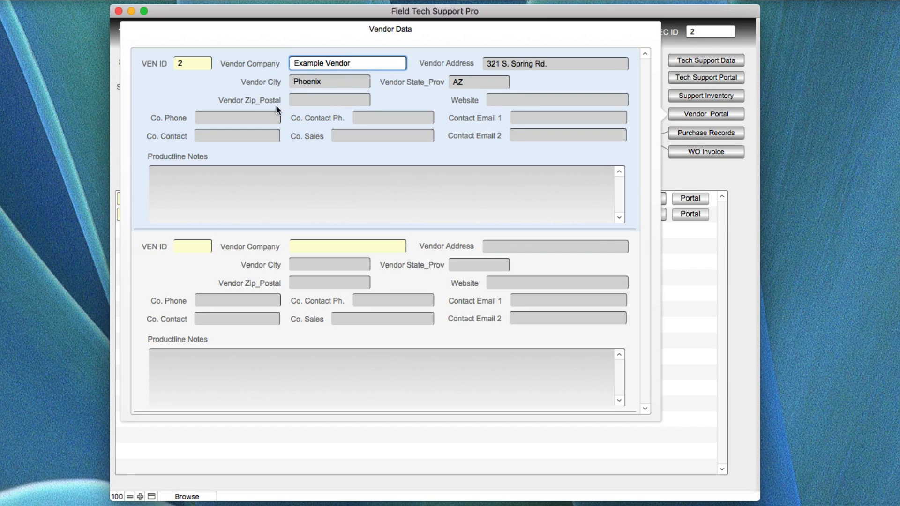
click(321, 249)
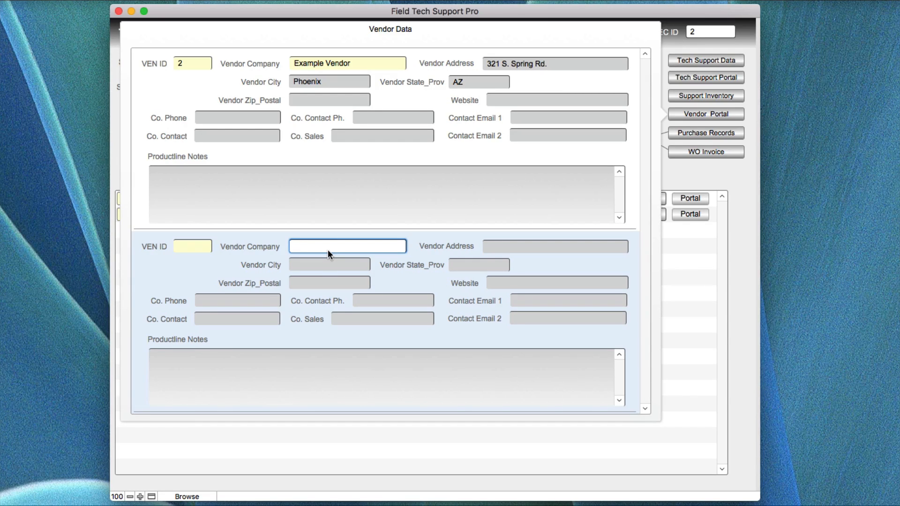
text(Evample)
click(198, 266)
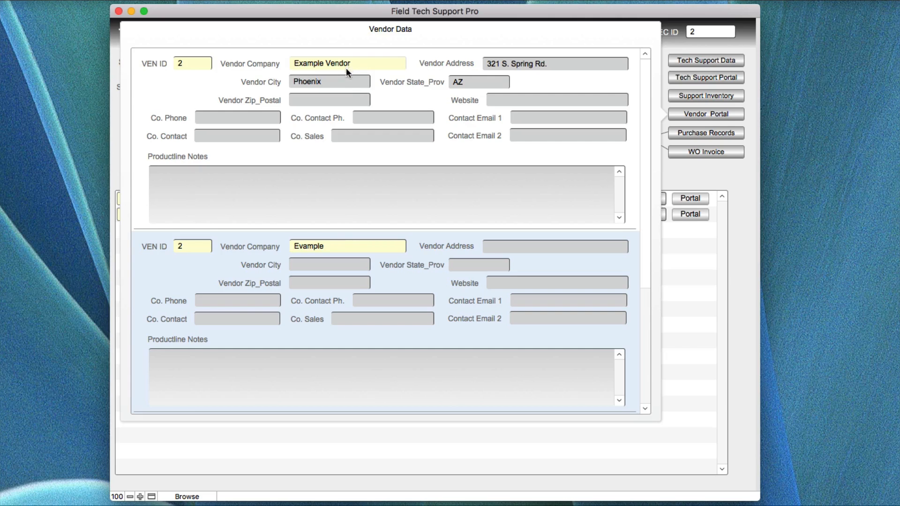
Try changing the second vendor's company name to "Example Vendor", and revert the field
click(328, 245)
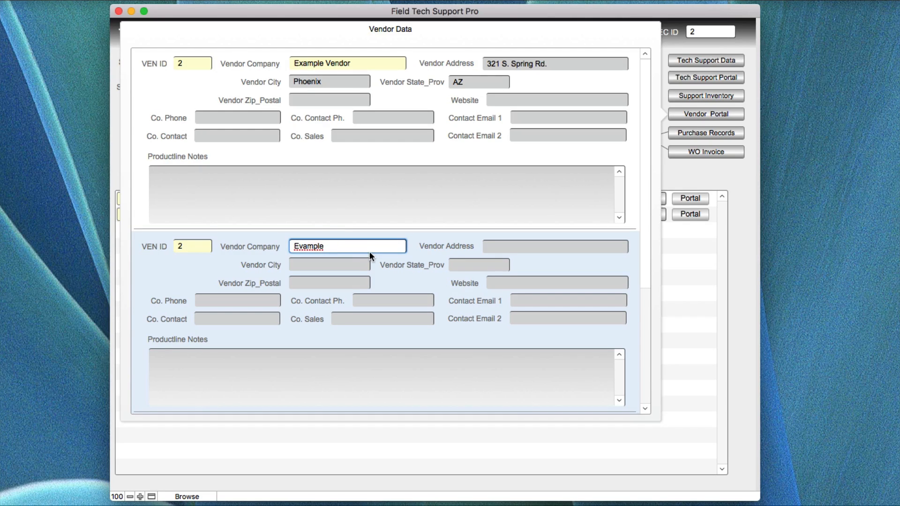
drag(335, 248, 299, 249)
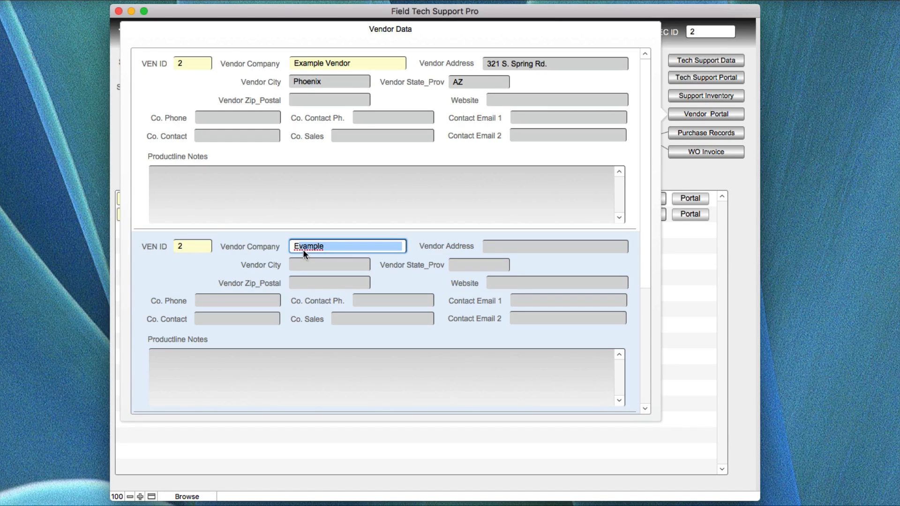
text(x)
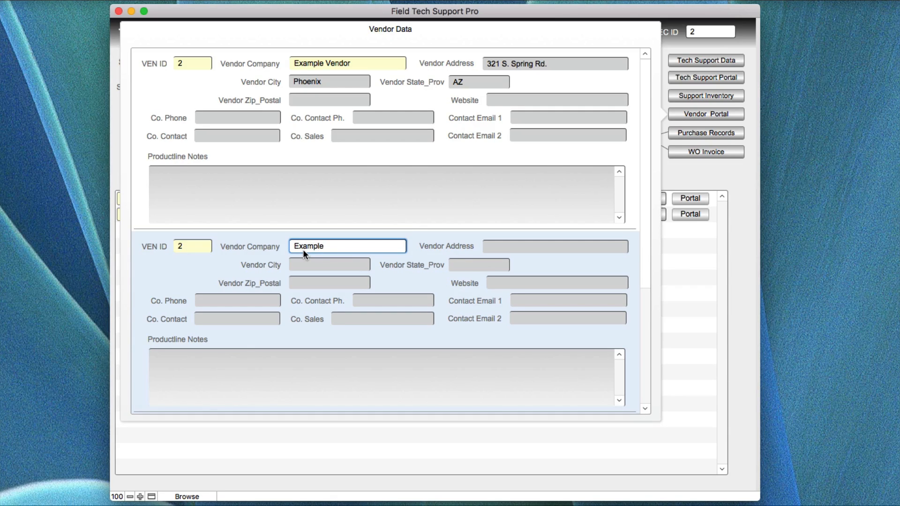
text(ample Vendor)
click(418, 270)
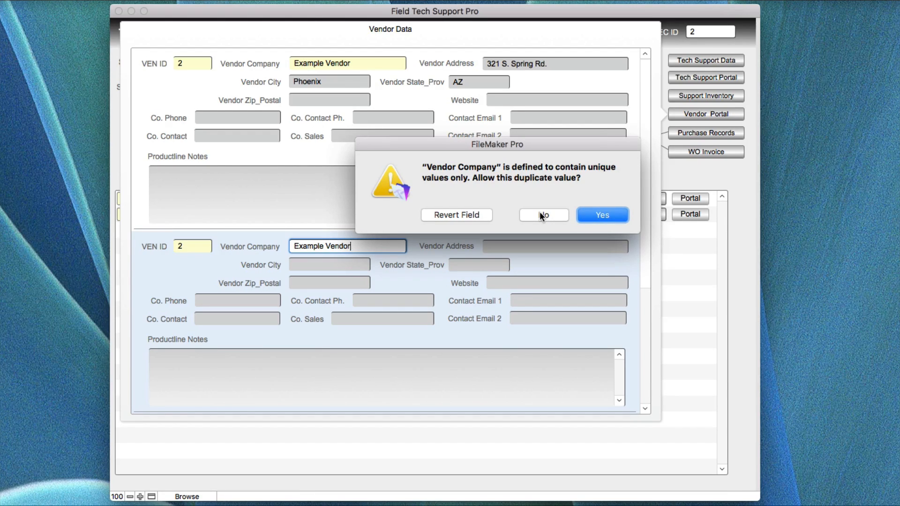
click(474, 215)
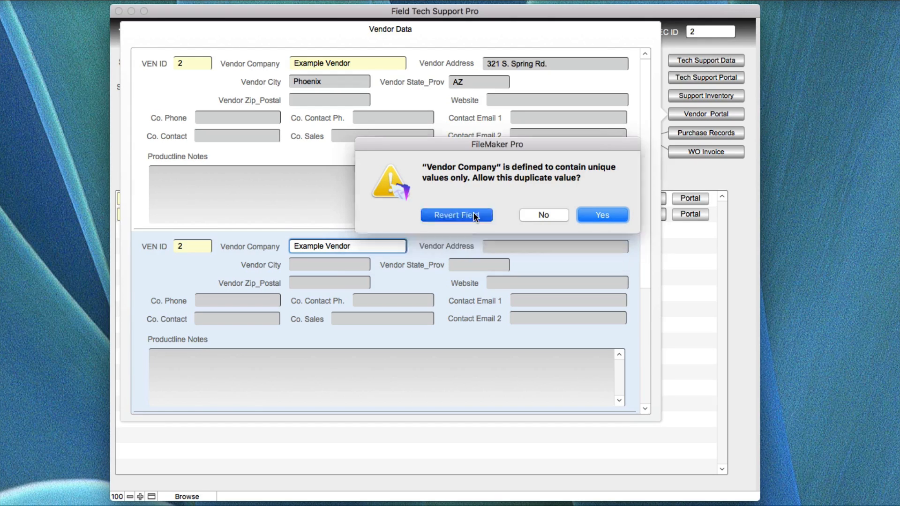
Clear the second vendor's company name and commit the emptied field
click(332, 248)
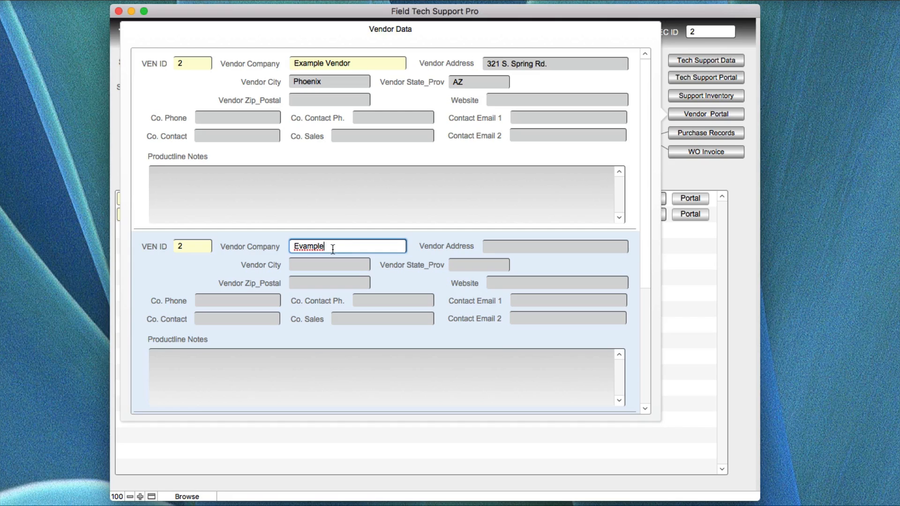
key(BackSpace)
key(BackSpace)
key(BackSpace)
key(BackSpace)
key(BackSpace)
key(BackSpace)
key(BackSpace)
click(472, 240)
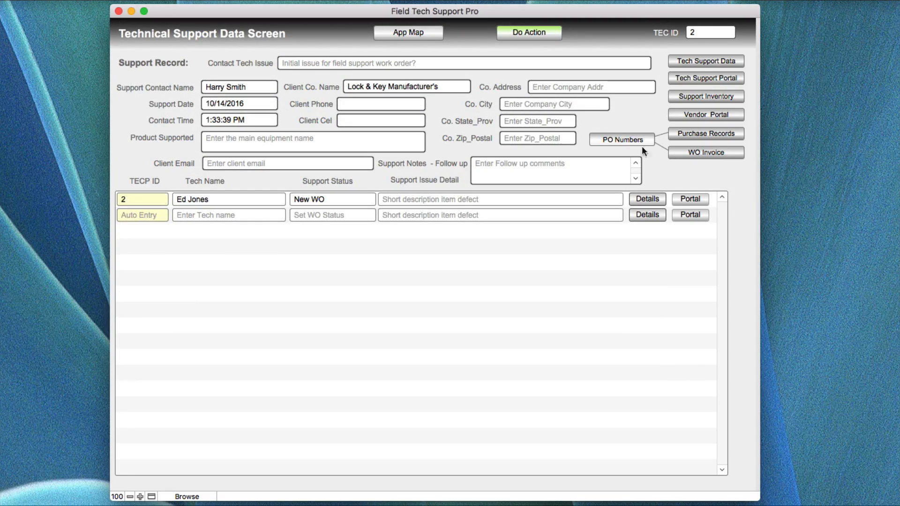
Go to the Vendor screen and view all vendors in the Vendor List View
click(407, 35)
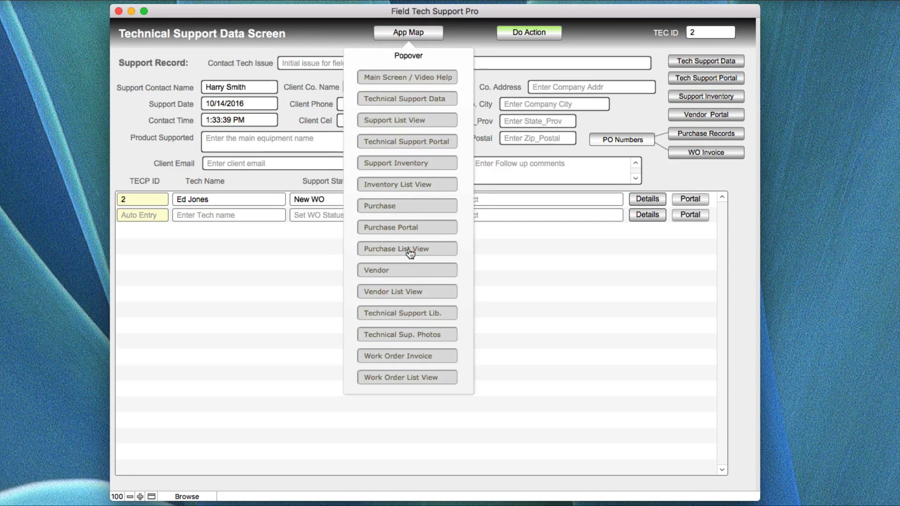
click(408, 273)
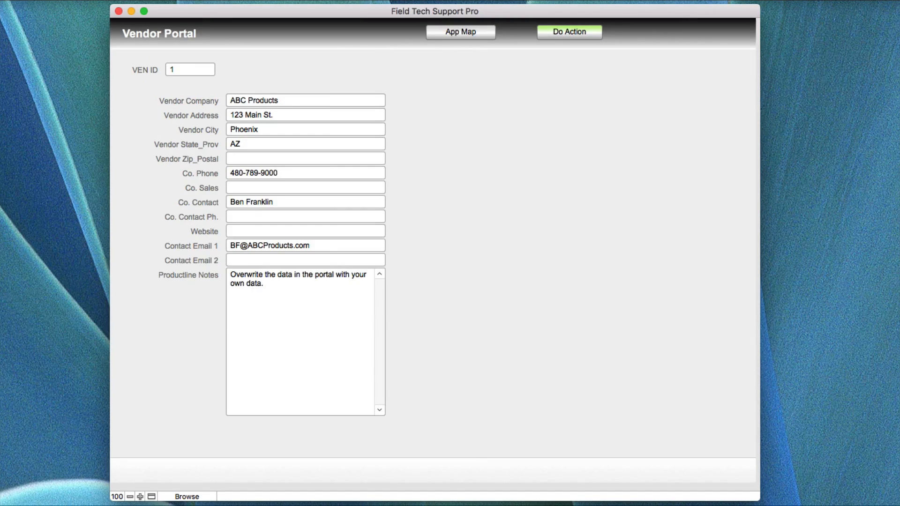
click(453, 32)
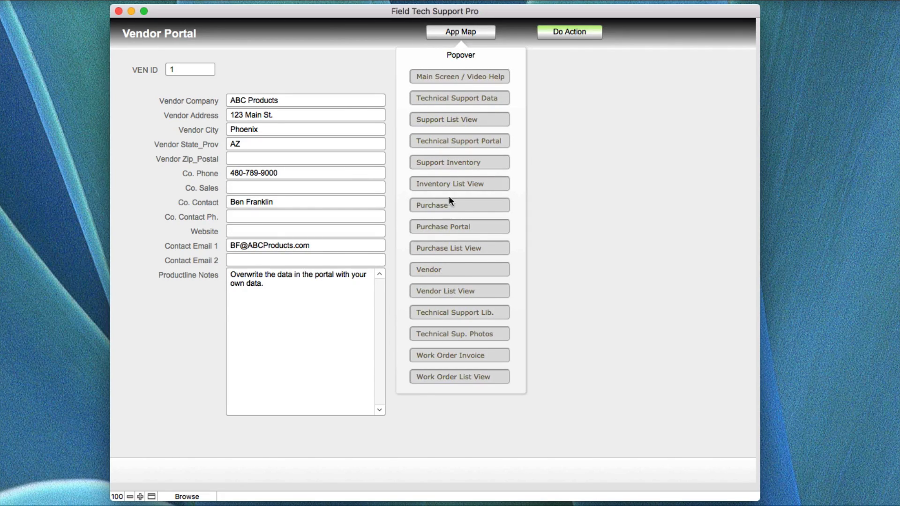
click(456, 293)
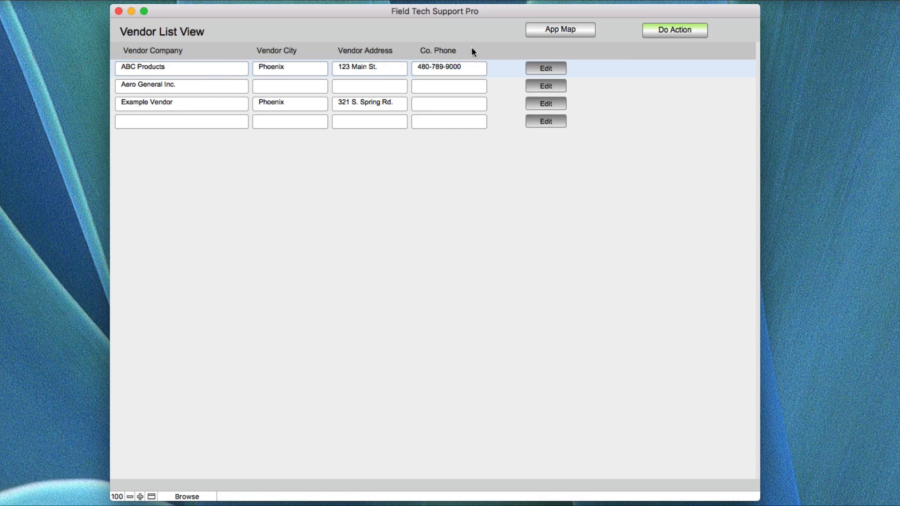
Check the vendor list's available record actions, and open the ABC Products record at its Productline Notes
click(668, 29)
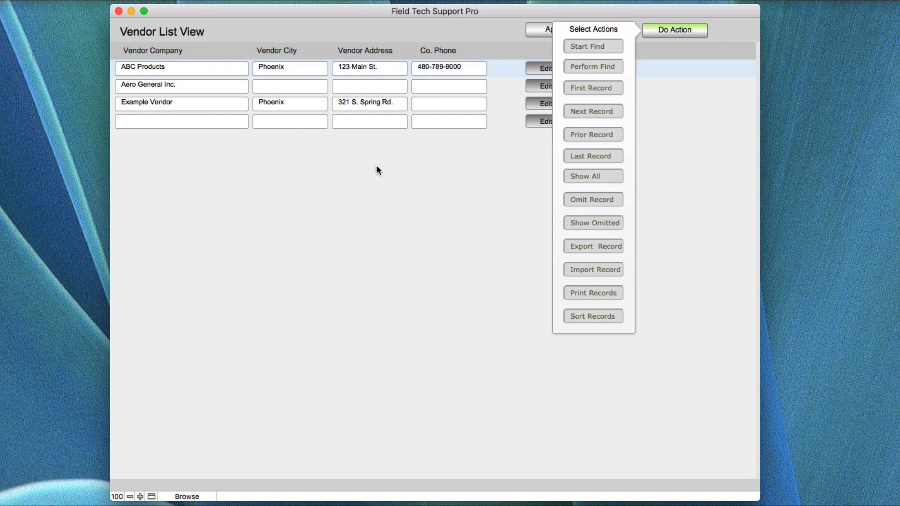
click(534, 69)
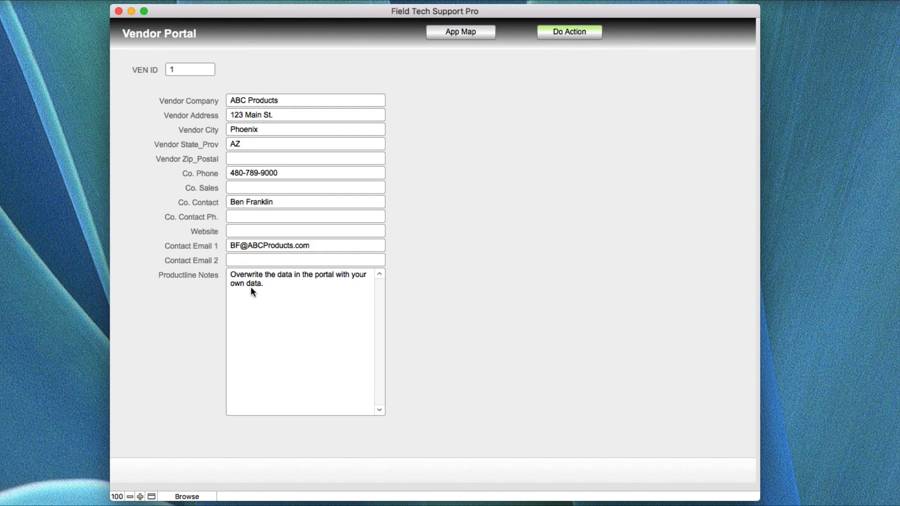
click(291, 291)
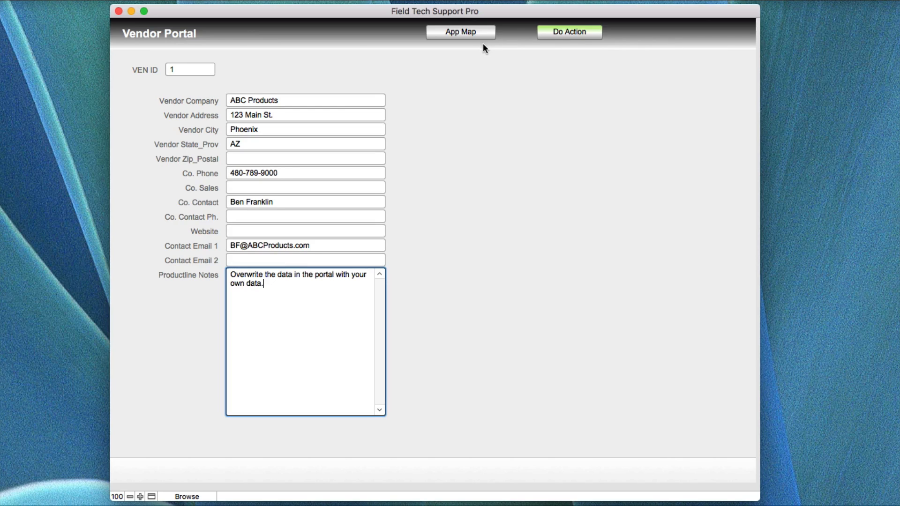
Go to the Technical Support Portal and inspect the editable value list for Support Status, cancelling the edit
click(471, 32)
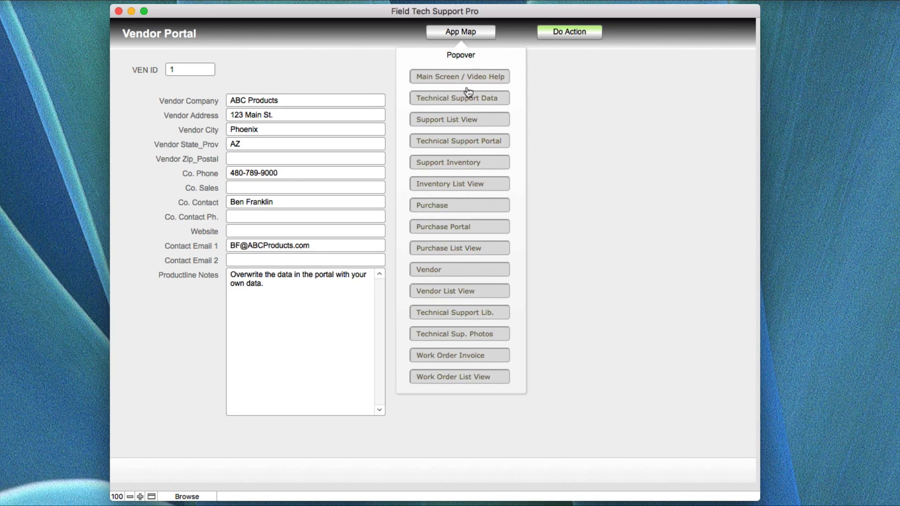
click(464, 314)
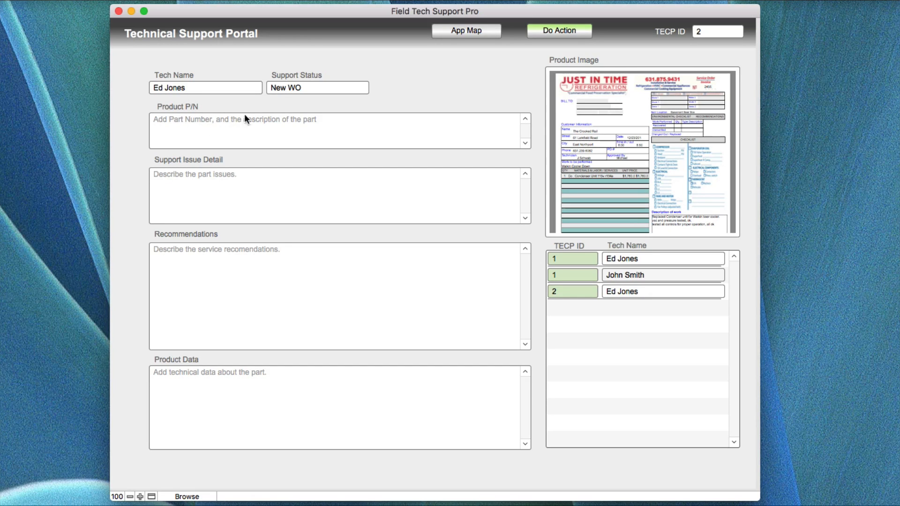
click(321, 88)
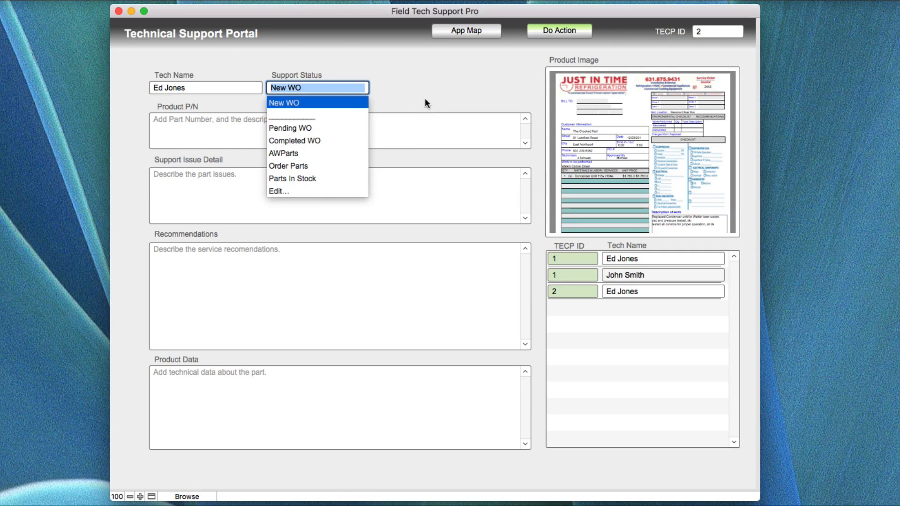
click(277, 190)
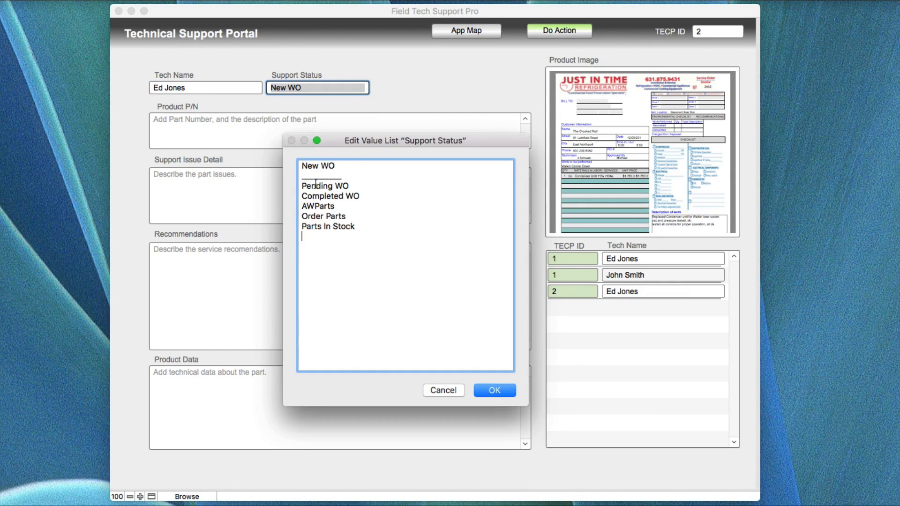
click(443, 390)
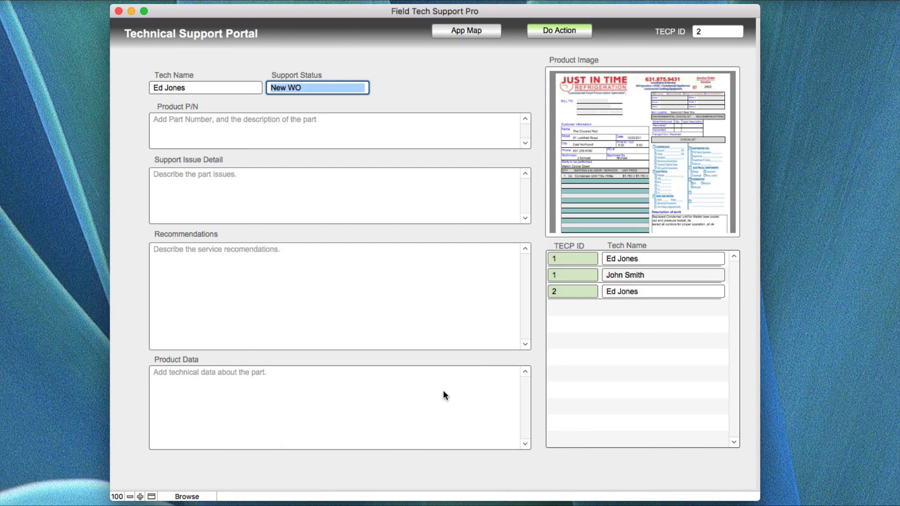
Open the service order PDF stored as the Product Image in the external viewer and examine it
mouse_move(633, 194)
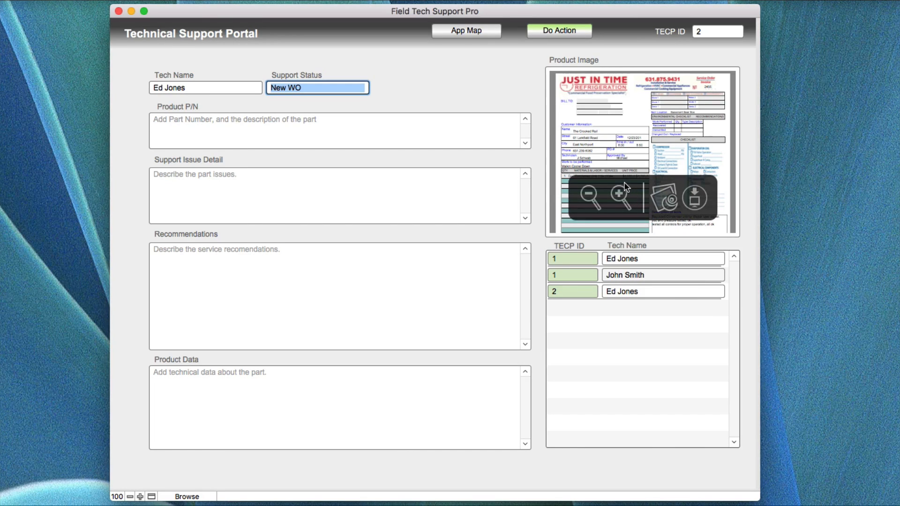
click(664, 200)
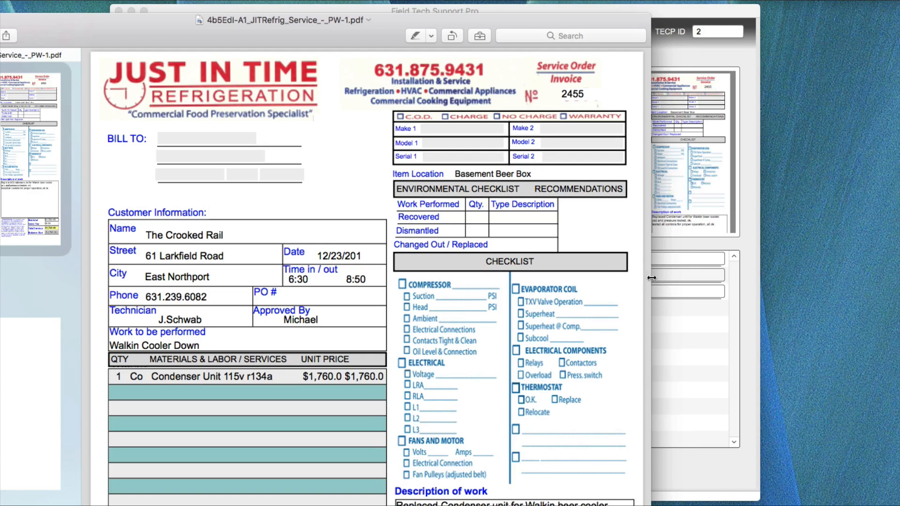
click(706, 243)
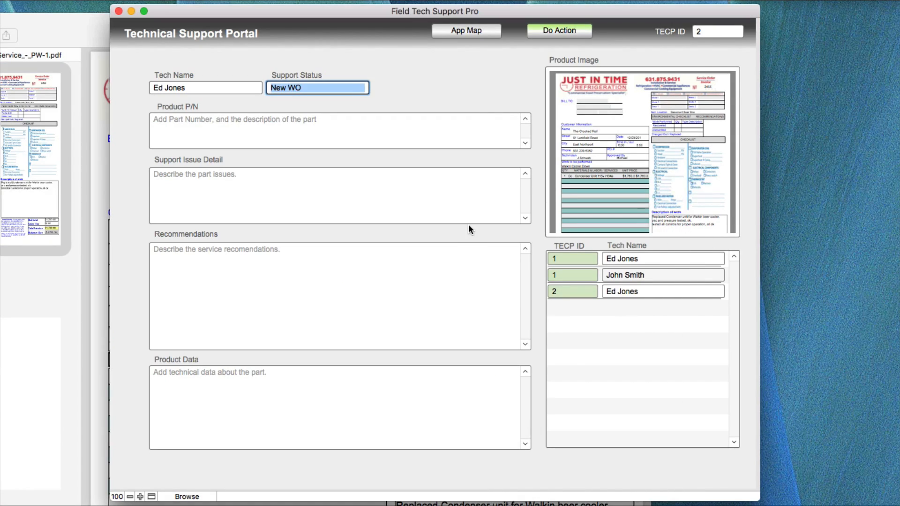
mouse_move(579, 187)
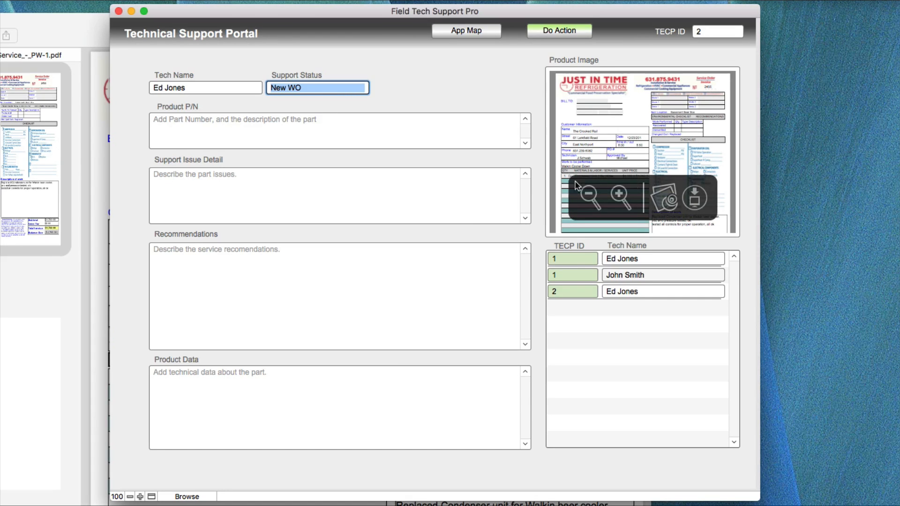
click(108, 266)
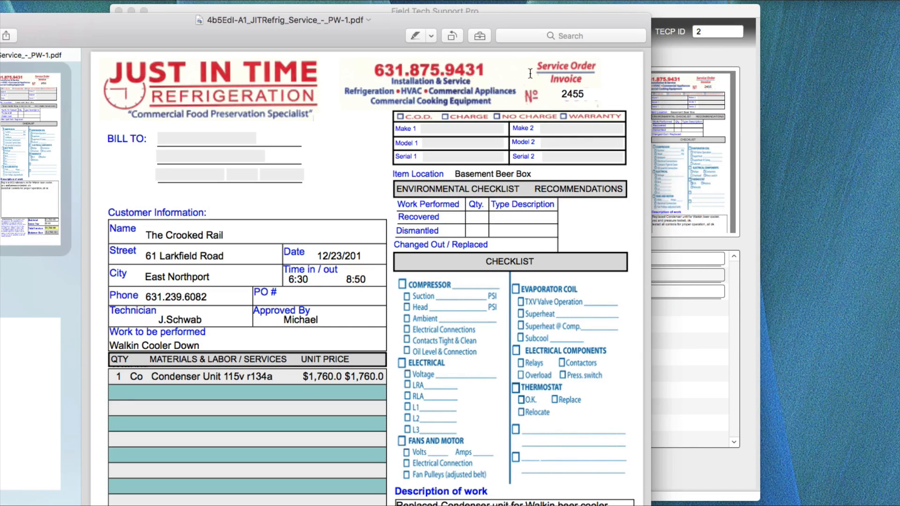
Close the external PDF and try zooming the Product Image document in and out within its field, then leave the field
key(super+w)
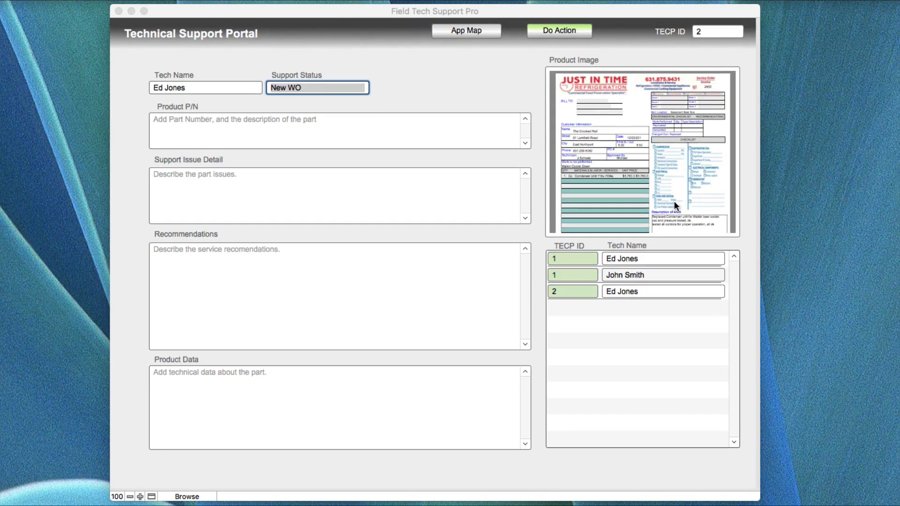
click(675, 205)
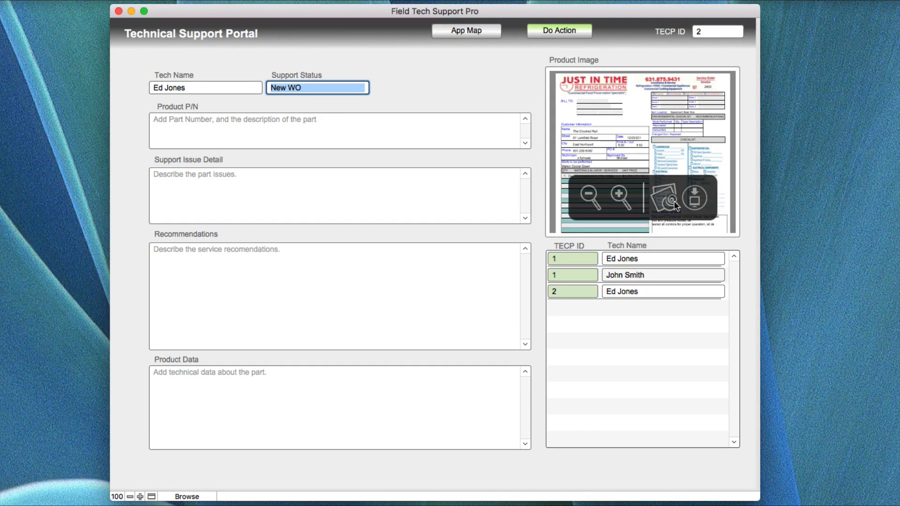
click(623, 196)
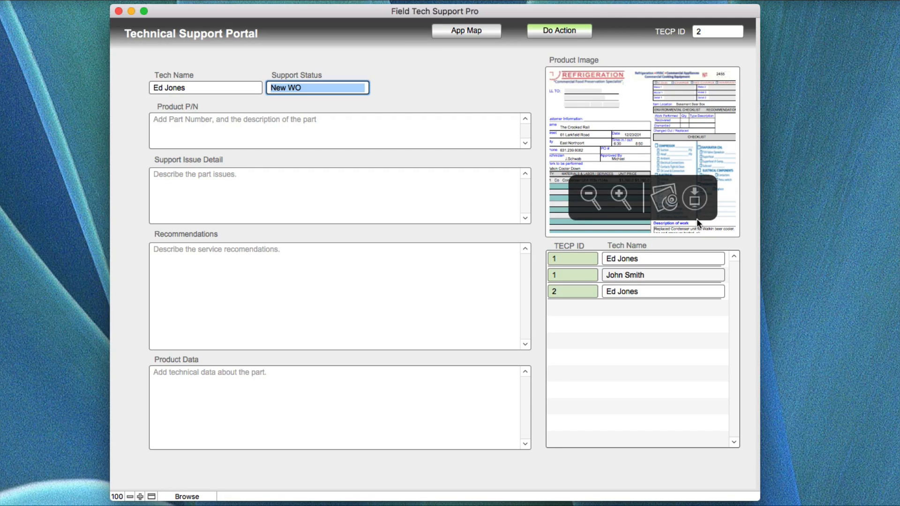
click(590, 194)
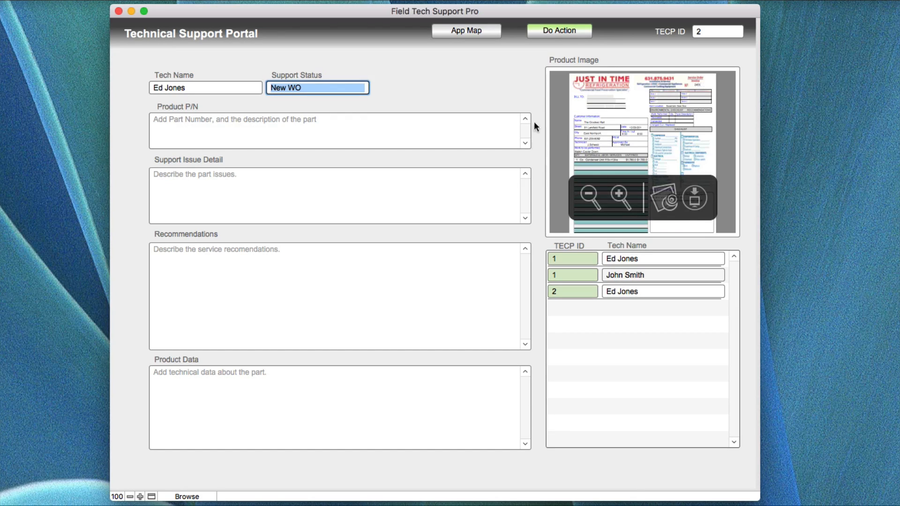
click(513, 80)
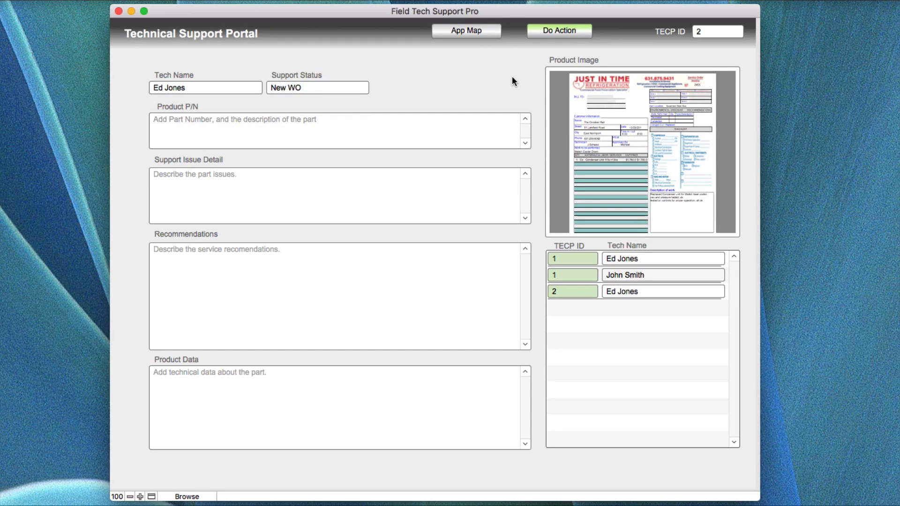
Go to the Main Screen / Video Help page
click(465, 29)
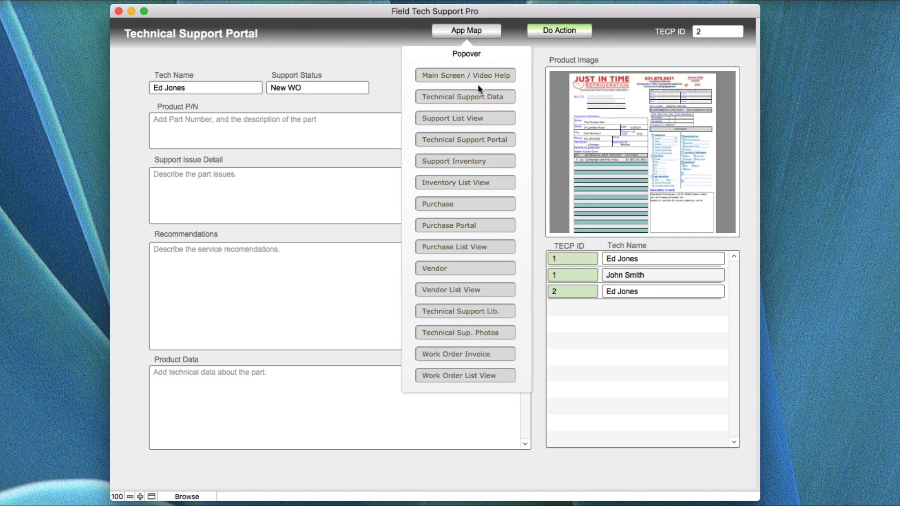
click(465, 36)
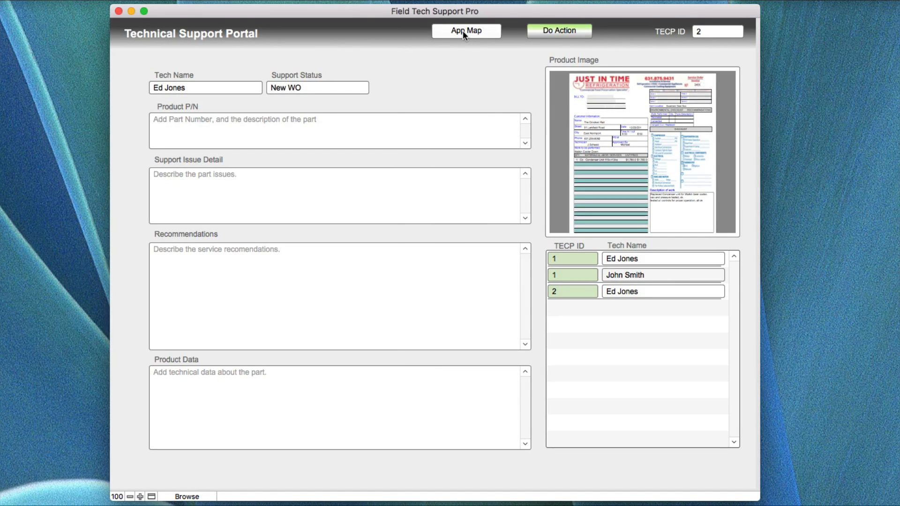
click(463, 32)
click(466, 76)
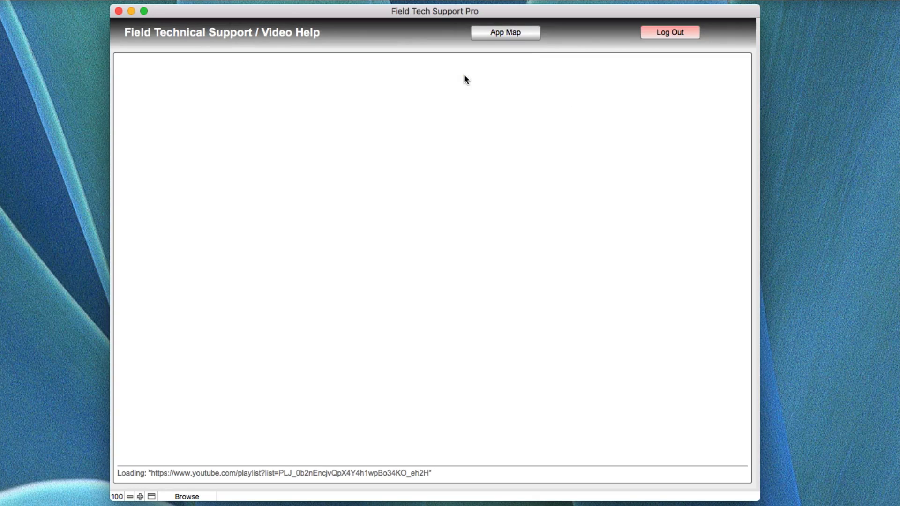